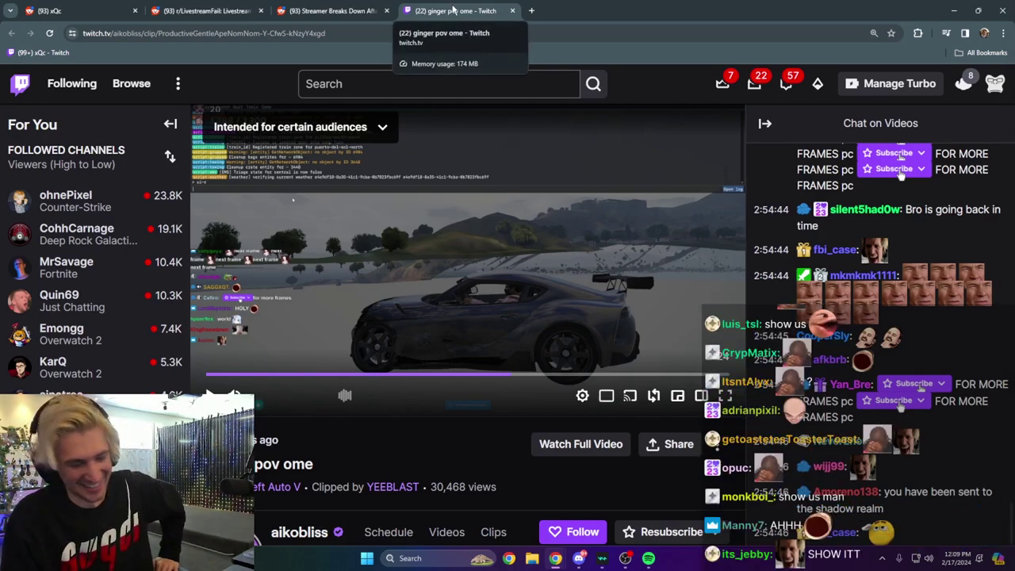
# Close the 'ginger pov ome' Twitch clip tab to reveal the Discord image.png screenshot.
pyautogui.middleClick(452, 10)
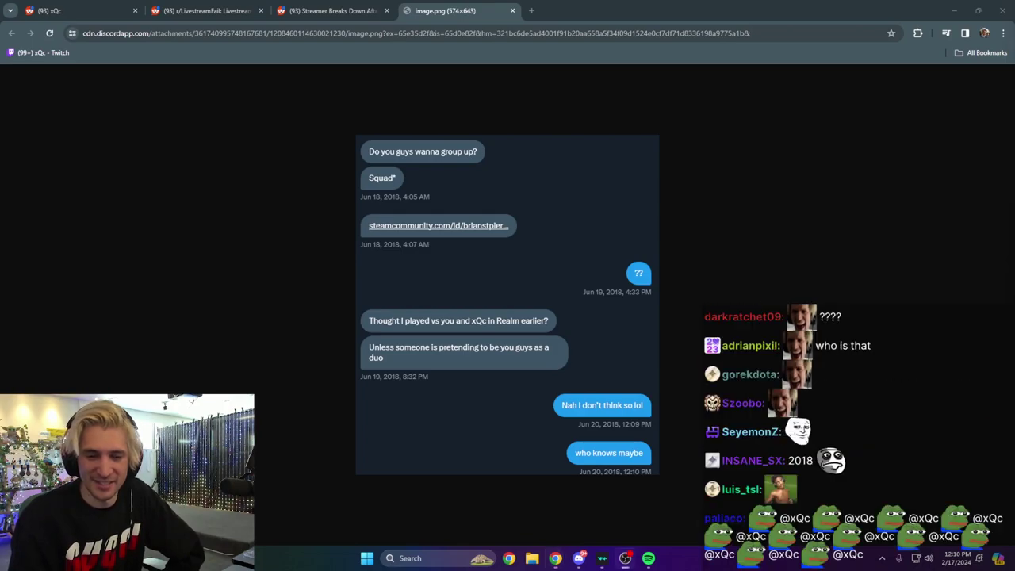
# Close the image tab, open the 'Prime gets arrested' Kick clip in the background, and switch to it.
pyautogui.hotkey('ctrl', 'w')
pyautogui.hotkey('ctrl', 'w')
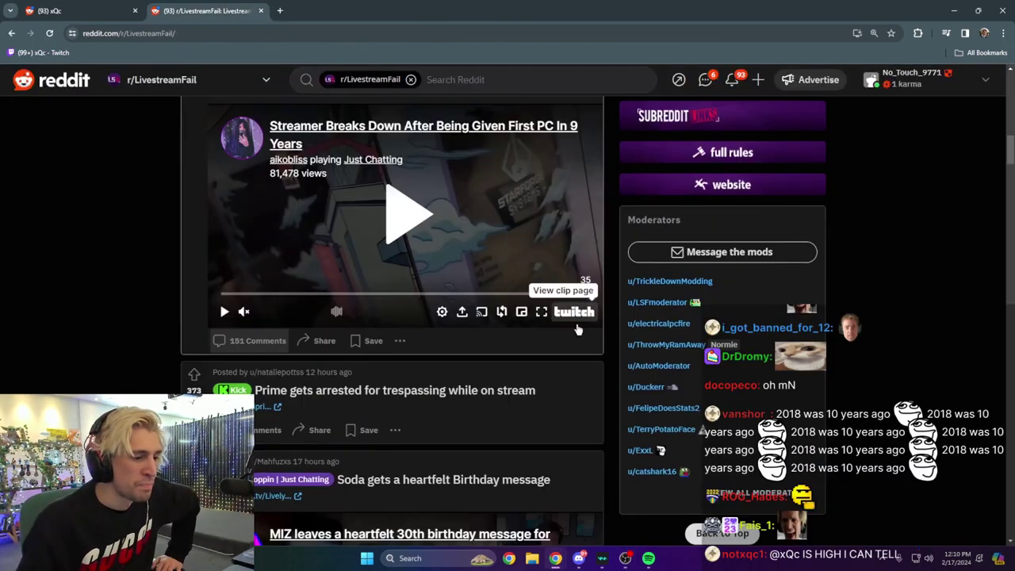
pyautogui.scroll(-1, 346, 394)
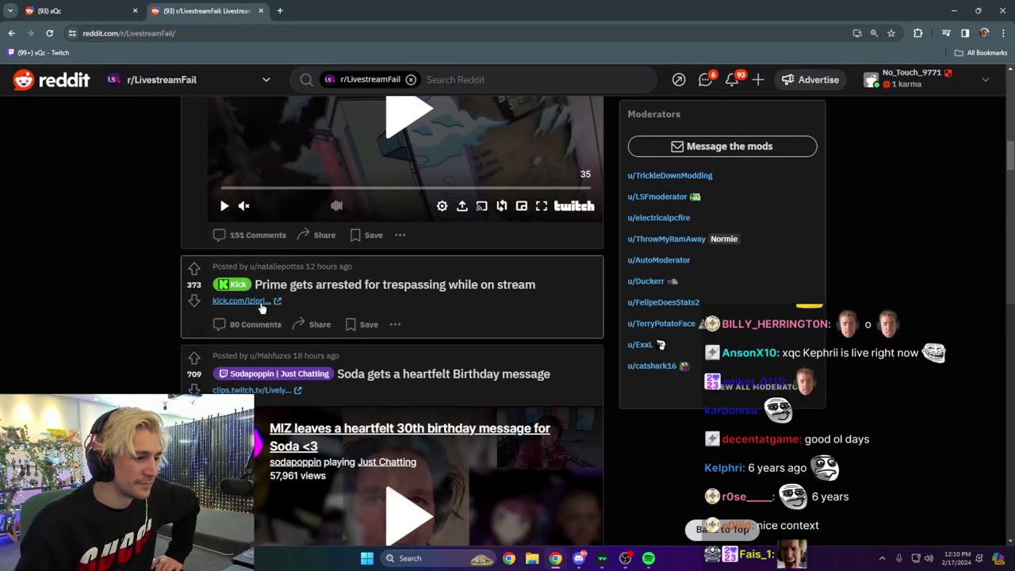
pyautogui.middleClick(246, 301)
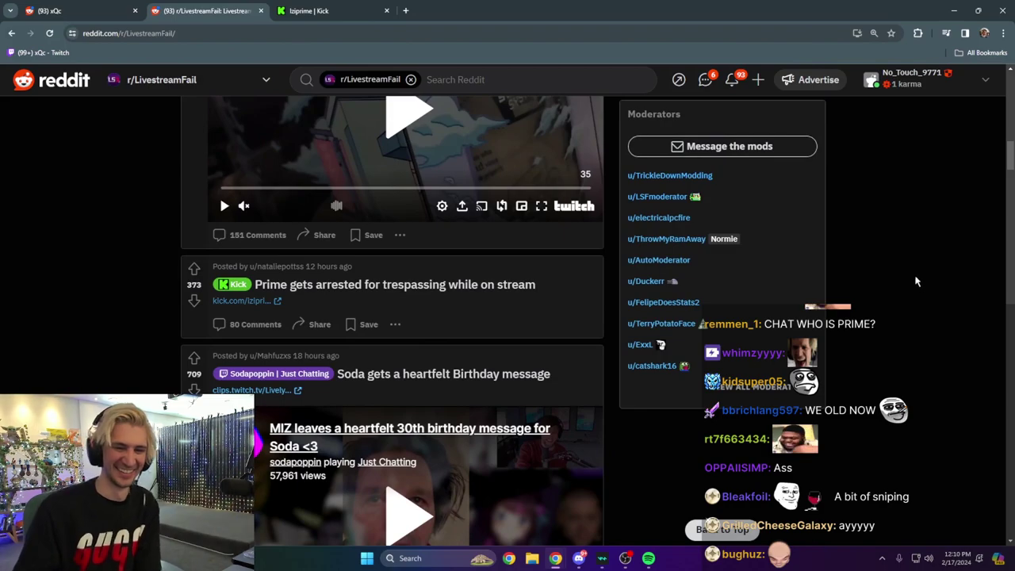
pyautogui.click(308, 11)
# Accept the mature-content warning, watch the Iziprime clip, then return to r/LivestreamFail.
pyautogui.click(373, 350)
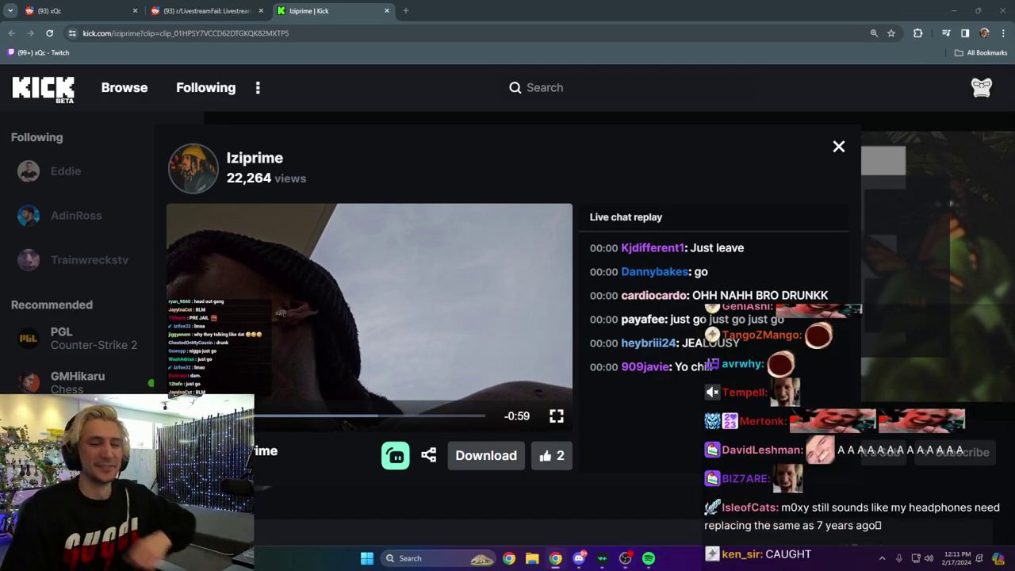
pyautogui.click(214, 10)
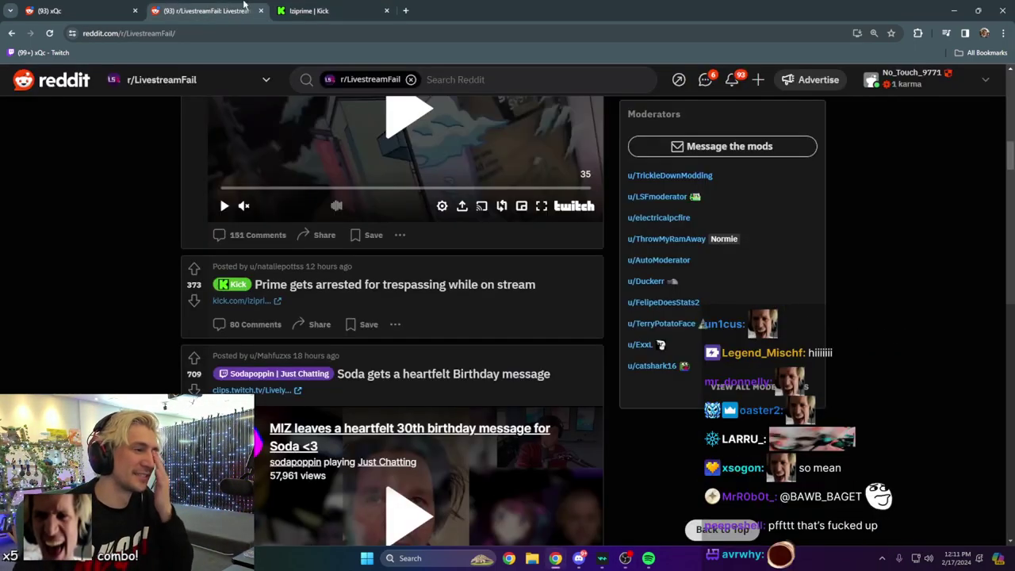
# Flip between the Iziprime Kick tab and the Reddit feed, ending on the Iziprime clip.
pyautogui.click(325, 10)
pyautogui.click(206, 10)
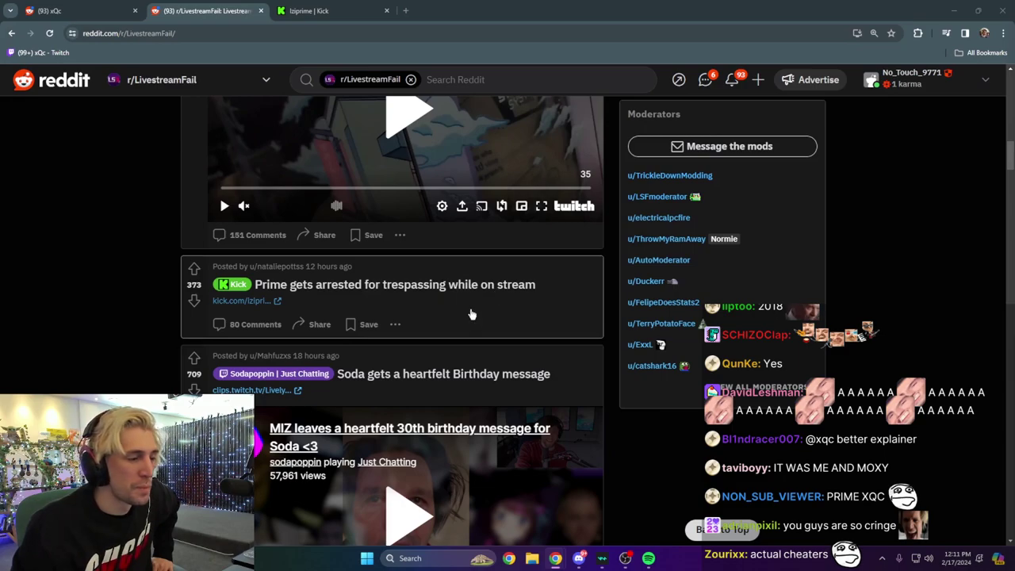
pyautogui.scroll(-2, 471, 314)
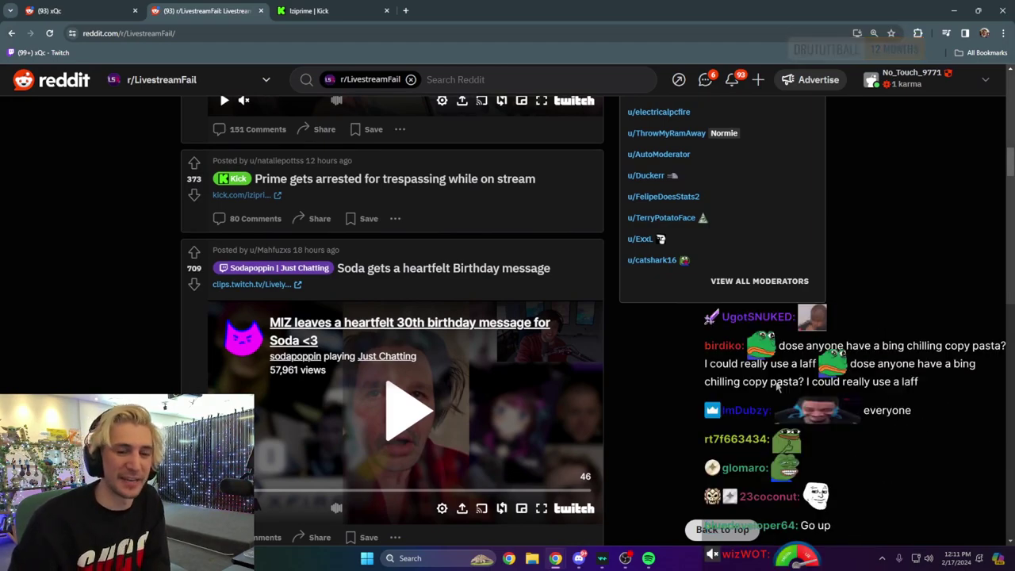
pyautogui.click(325, 10)
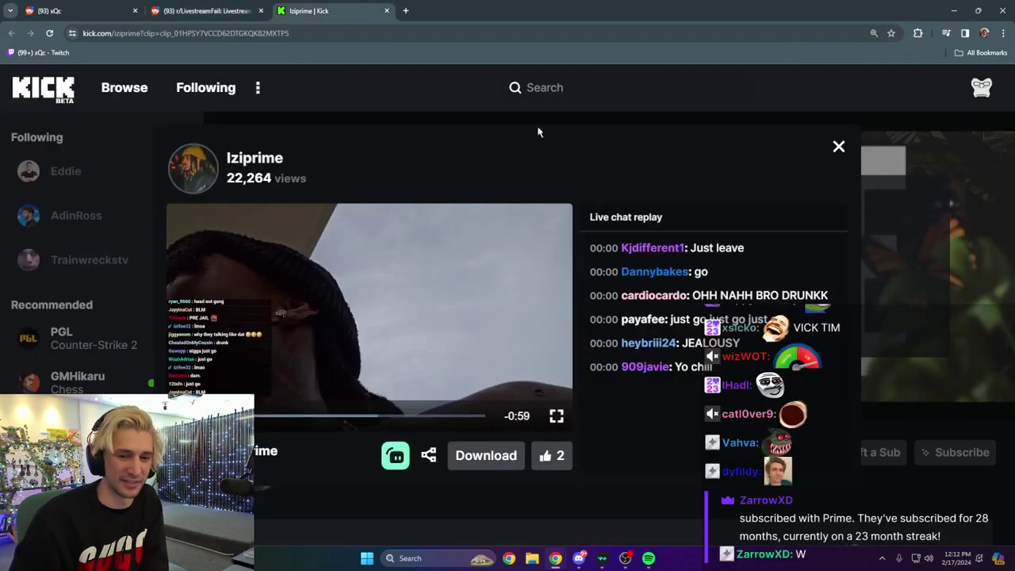